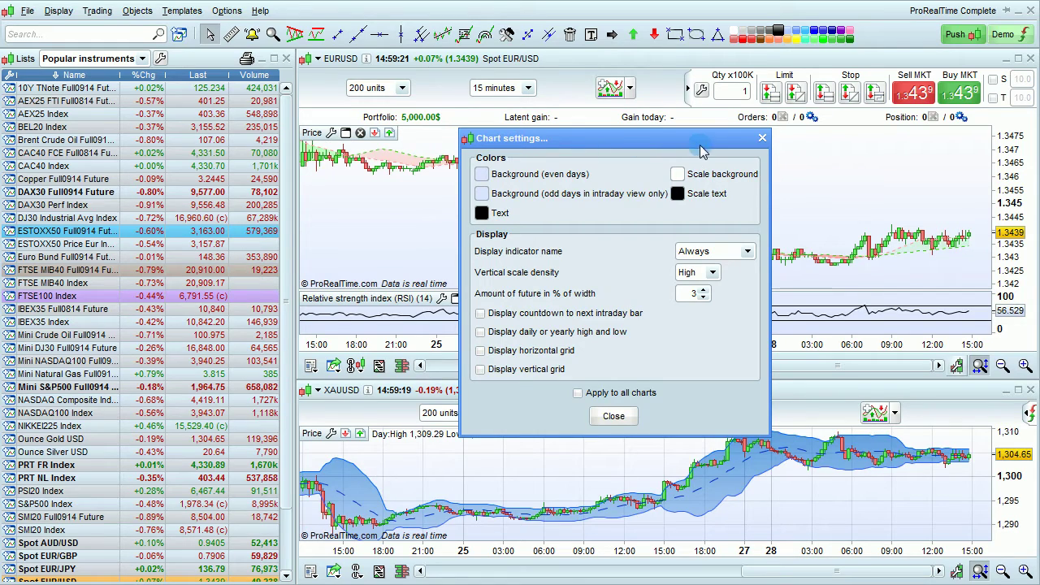
# Reopen the EURUSD chart settings and make the even-day background red.
pyautogui.click(762, 138)
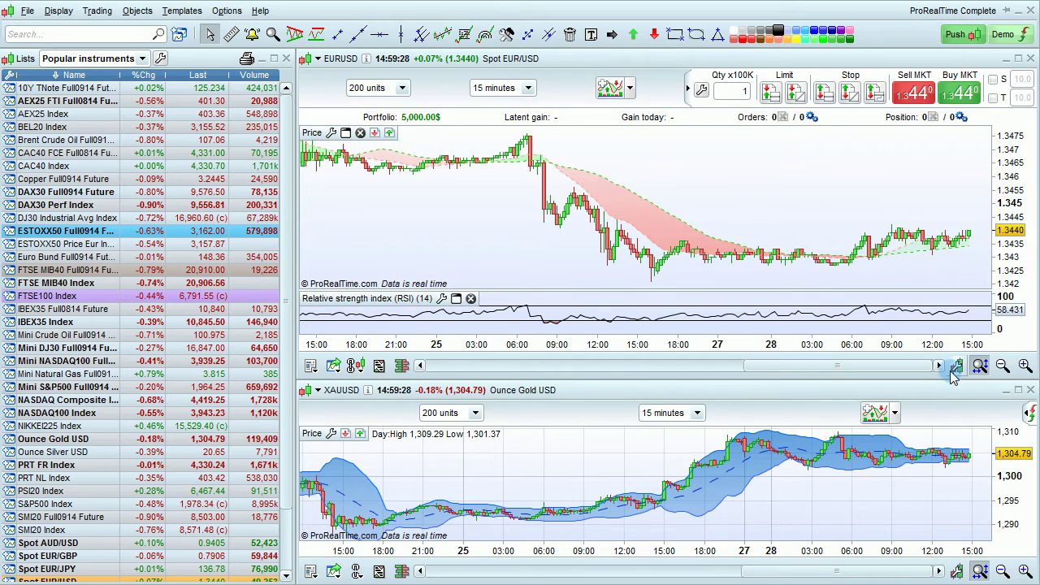
pyautogui.click(957, 365)
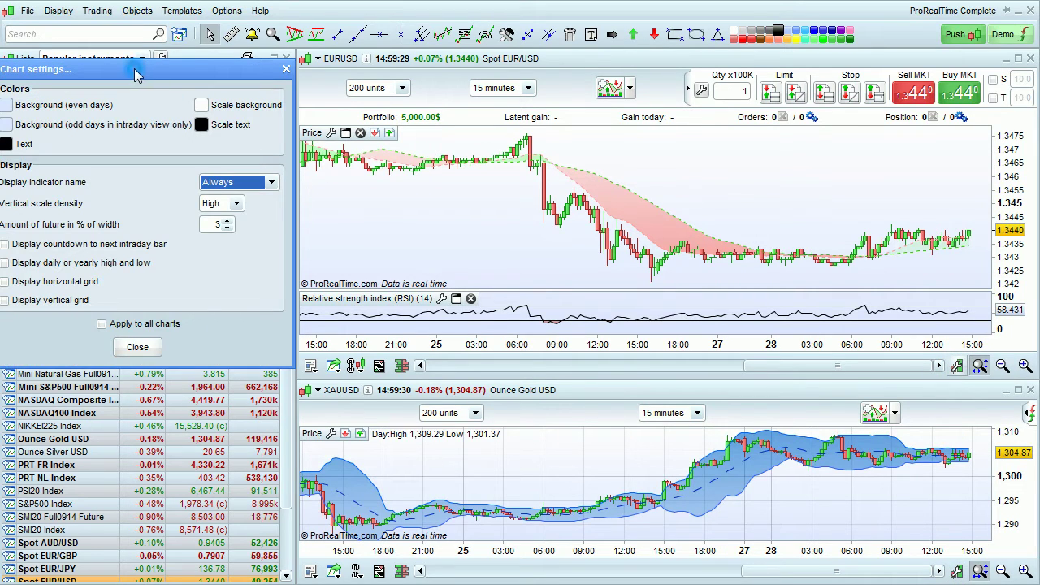
pyautogui.moveTo(138, 75); pyautogui.dragTo(670, 160)
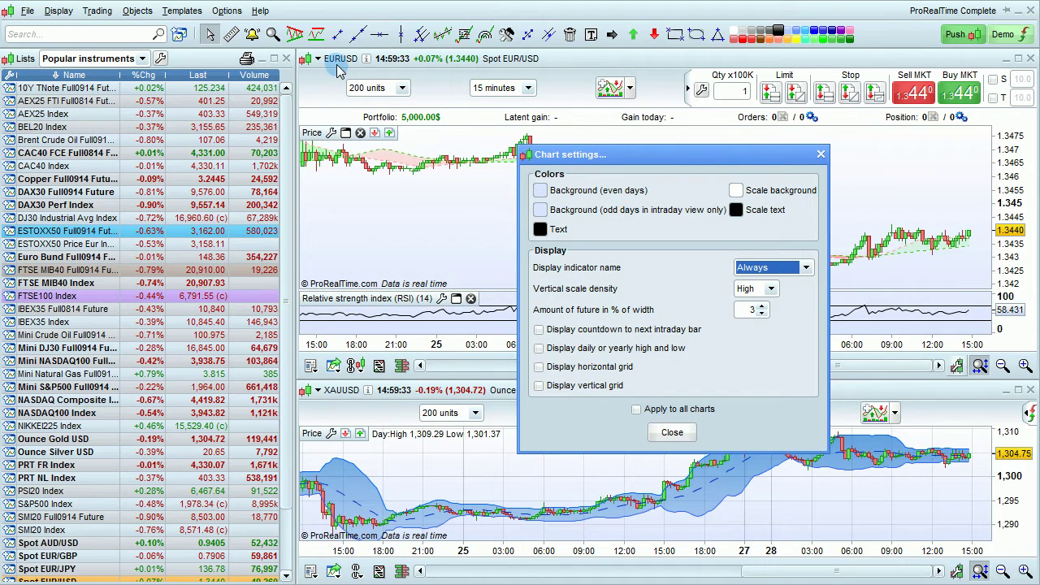
pyautogui.click(539, 190)
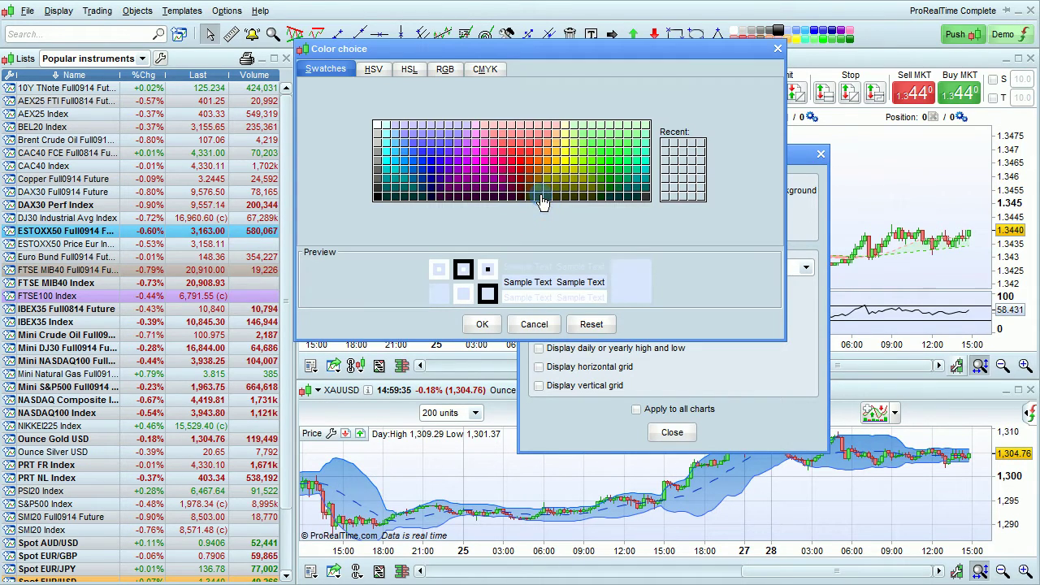
pyautogui.click(520, 173)
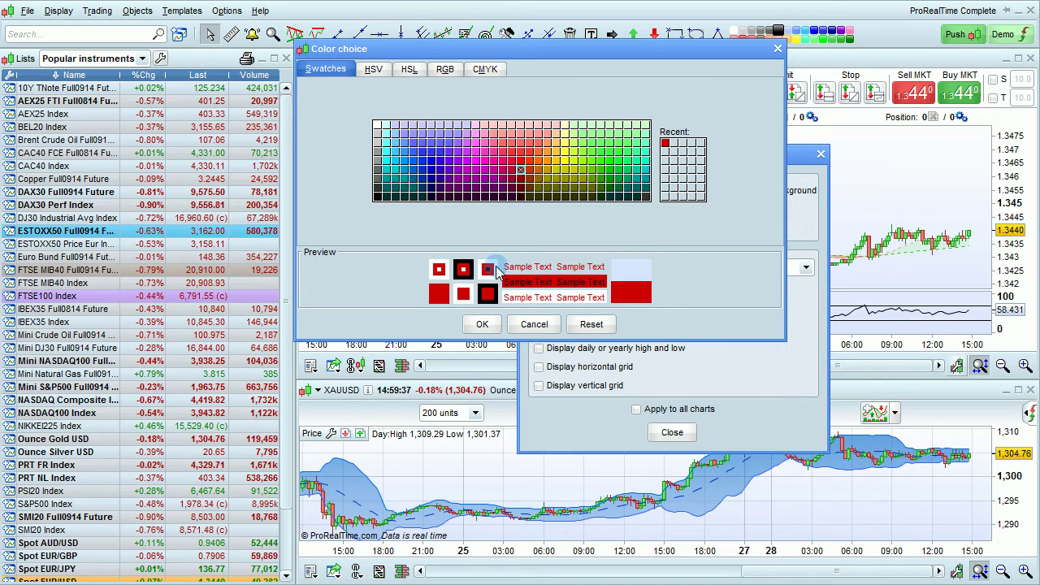
pyautogui.click(482, 325)
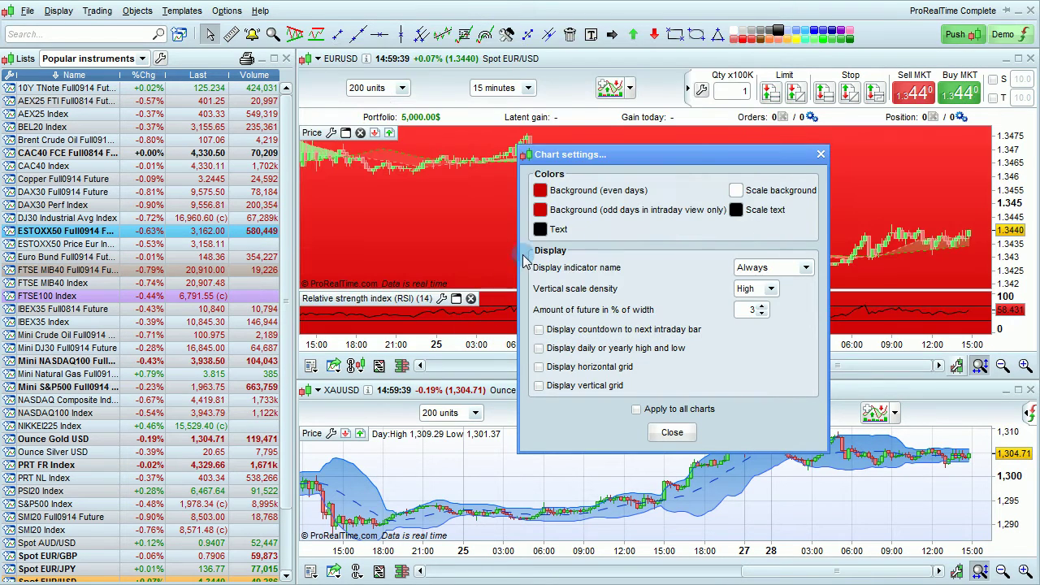
# Set the odd-day background to green and the chart text colour to blue.
pyautogui.click(538, 210)
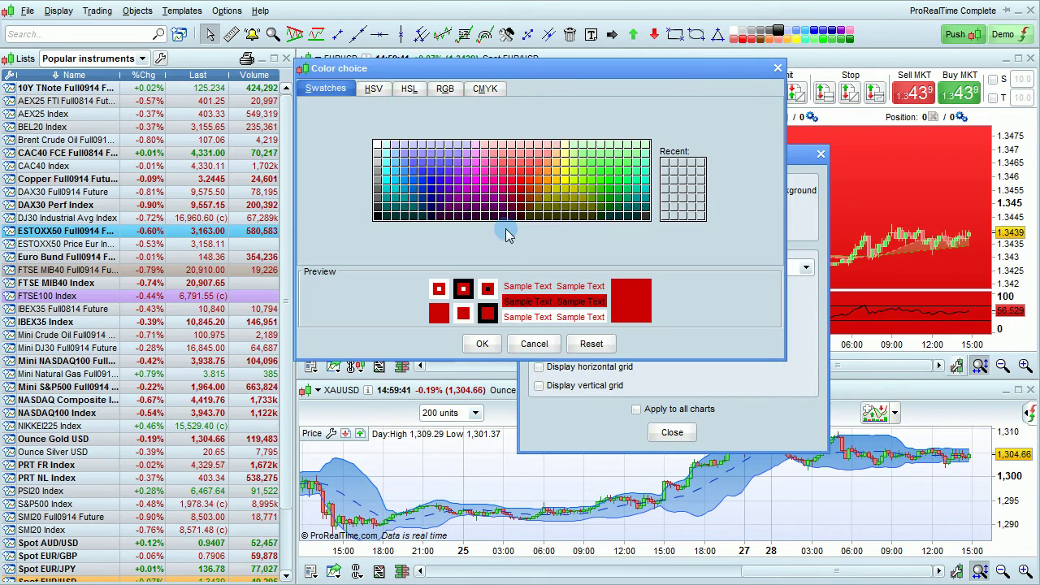
pyautogui.click(599, 192)
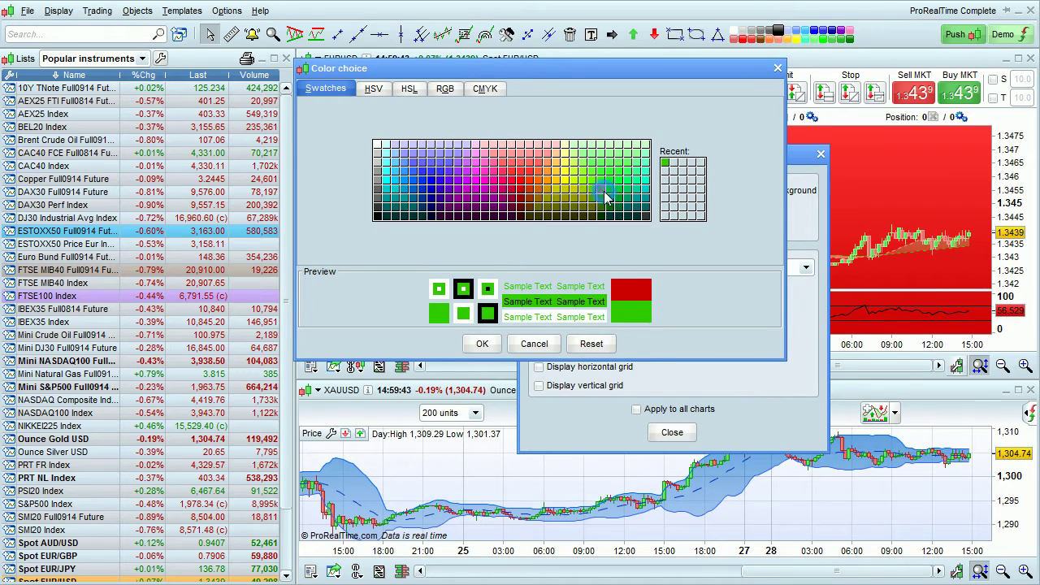
pyautogui.click(483, 344)
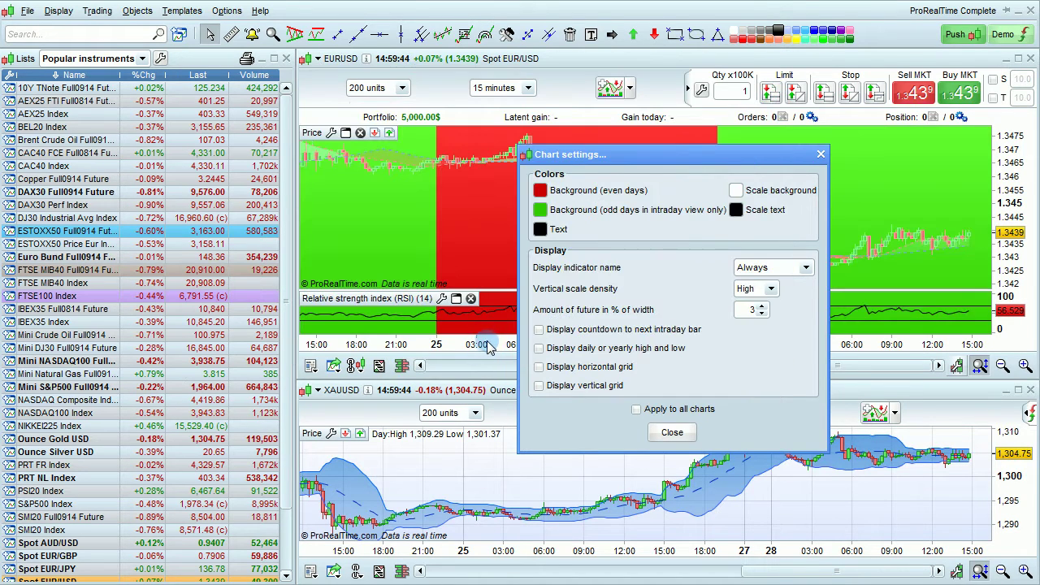
pyautogui.click(541, 230)
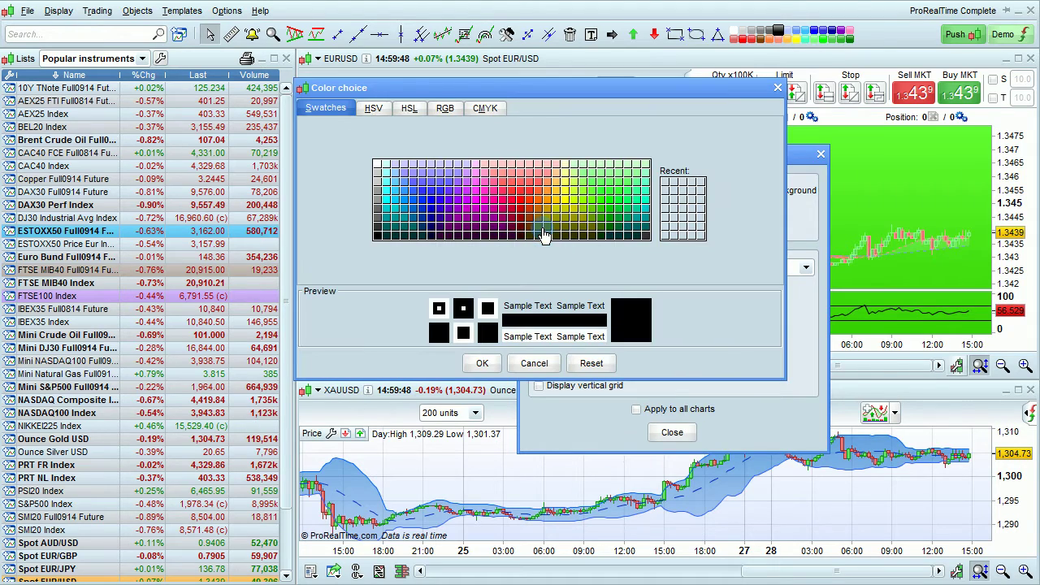
pyautogui.click(427, 199)
pyautogui.click(481, 363)
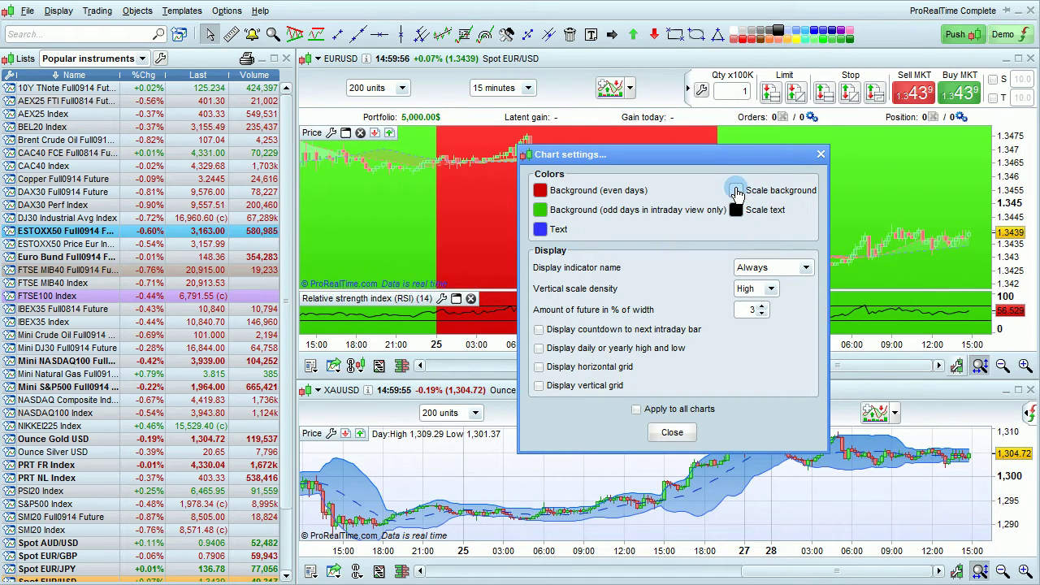
# Try a light-blue scale background, revert it to white, and make the scale text purple.
pyautogui.click(736, 190)
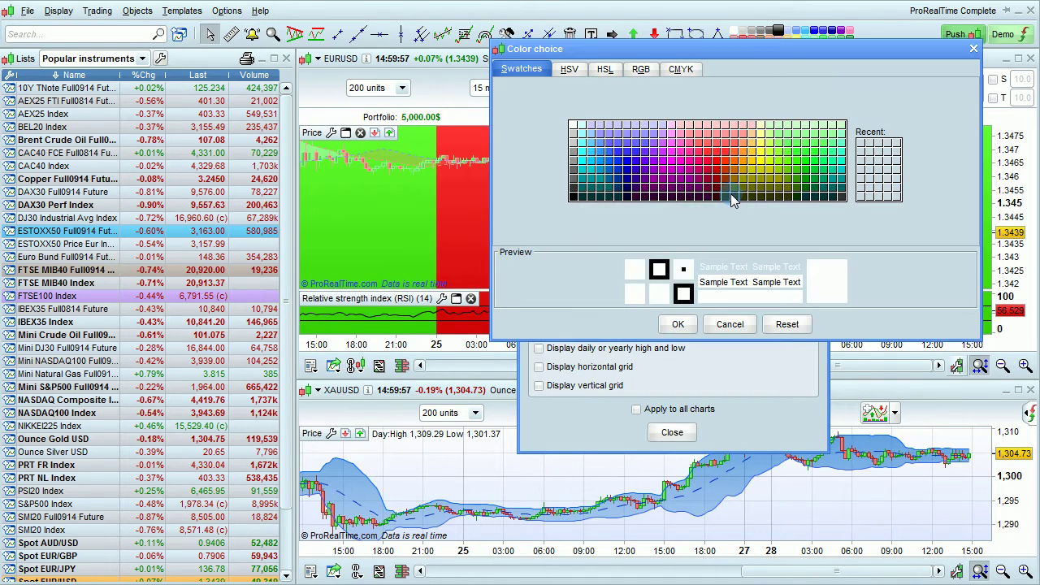
pyautogui.click(602, 136)
pyautogui.click(678, 324)
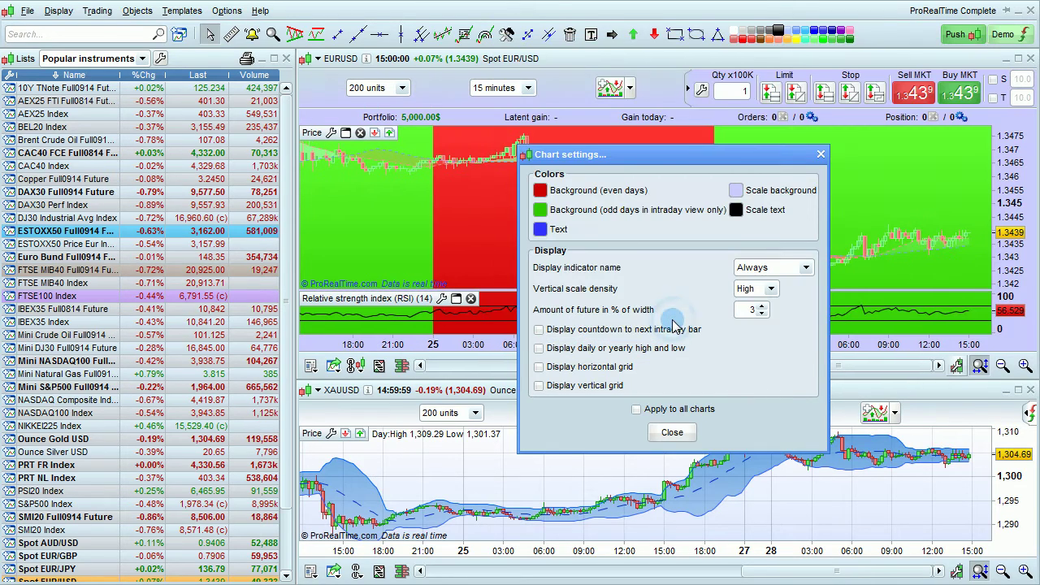
pyautogui.click(735, 195)
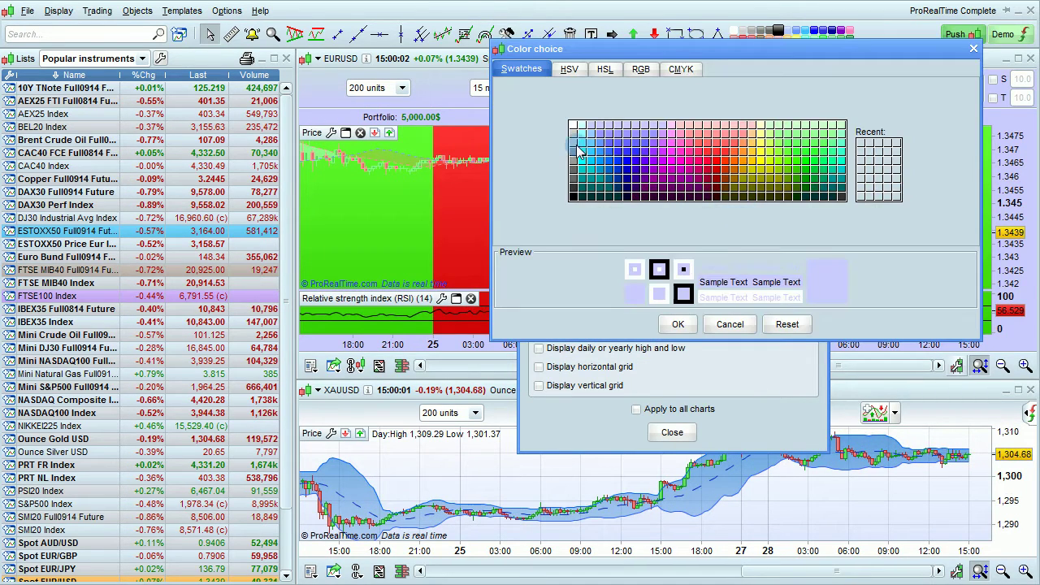
pyautogui.click(678, 324)
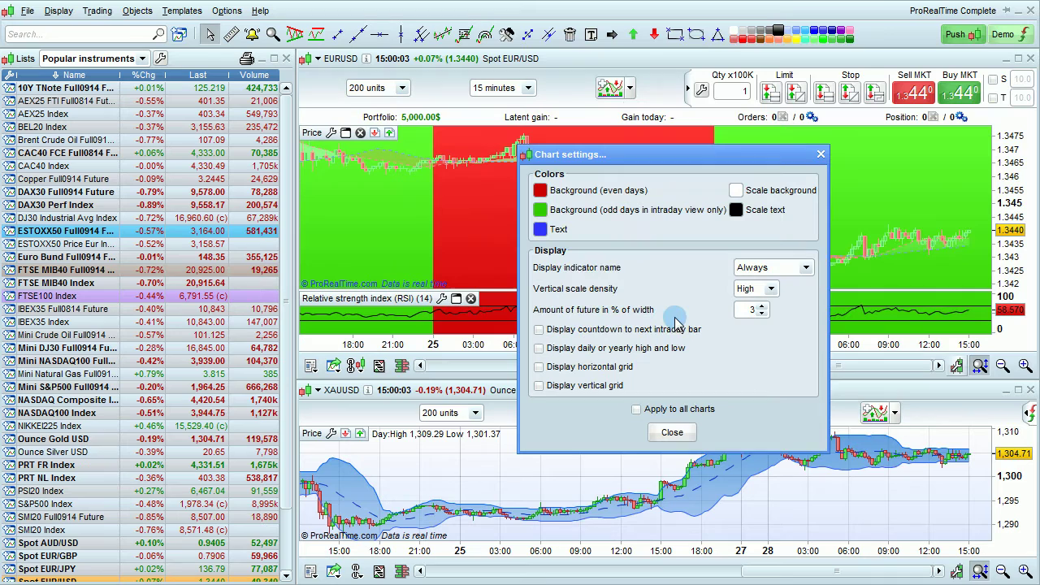
pyautogui.click(734, 213)
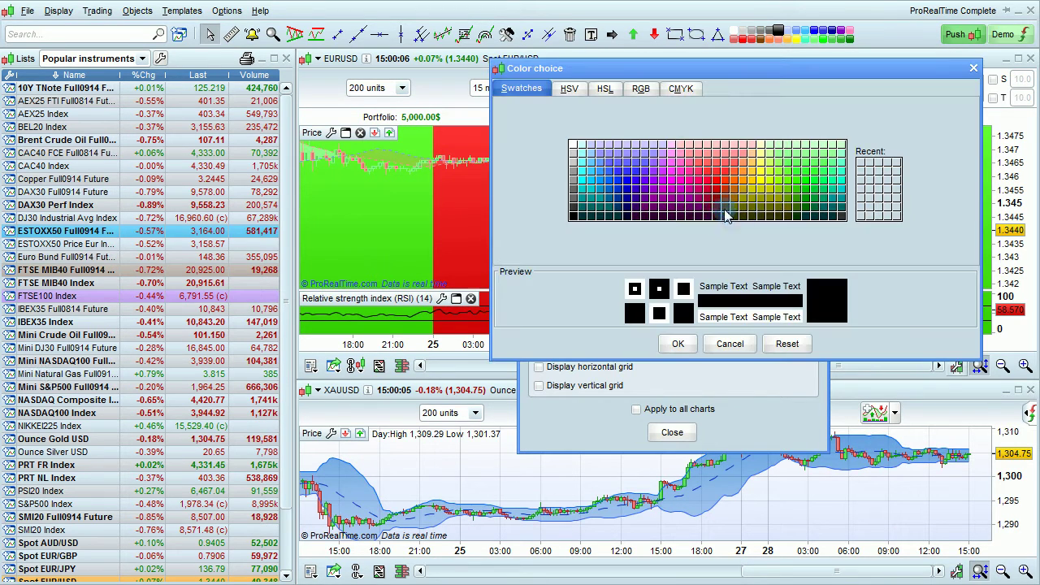
pyautogui.click(644, 190)
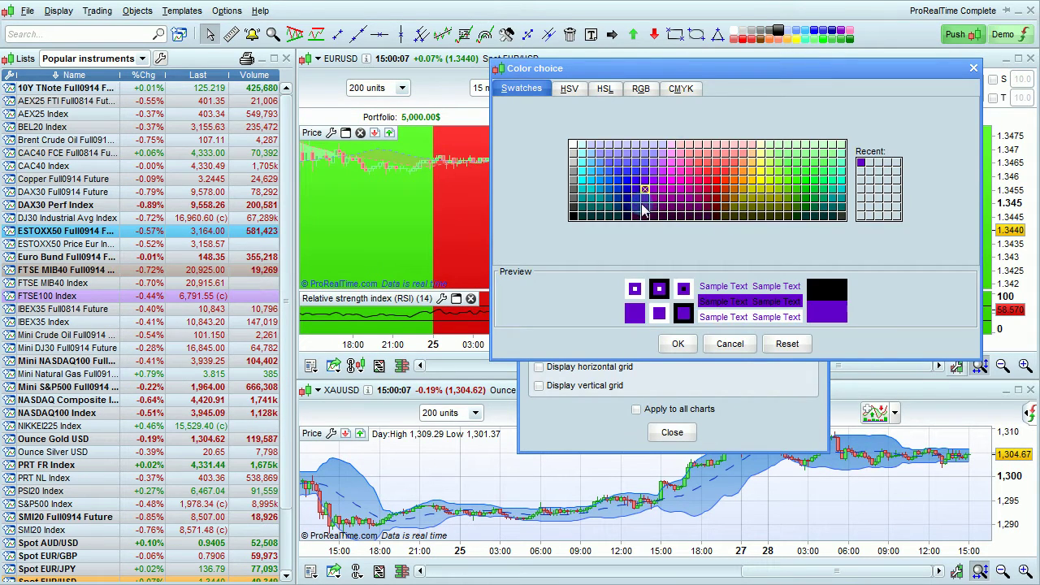
pyautogui.click(678, 344)
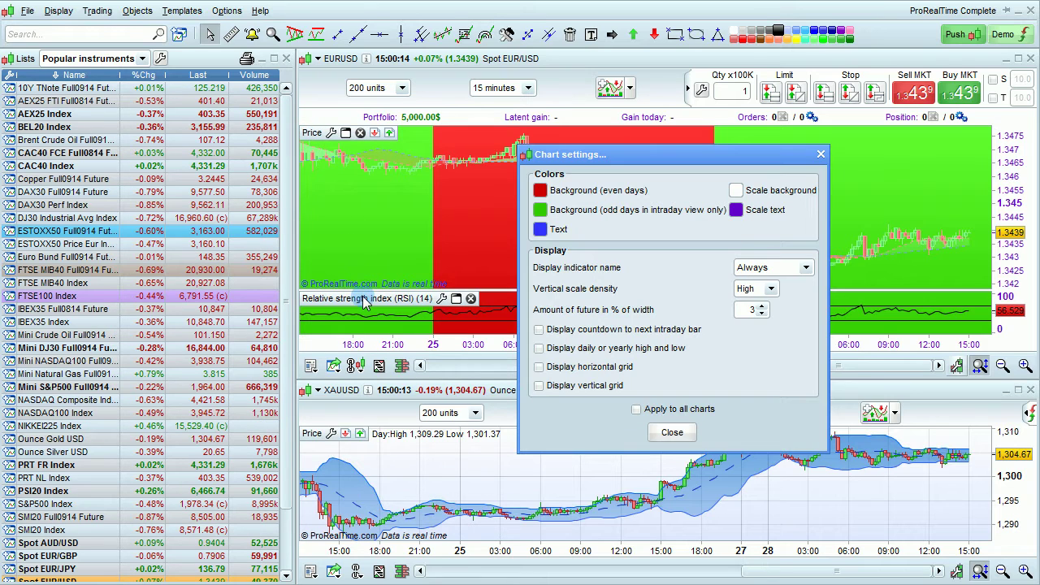
# Set Display indicator name to 'Cursor on chart' and close the chart settings.
pyautogui.click(778, 274)
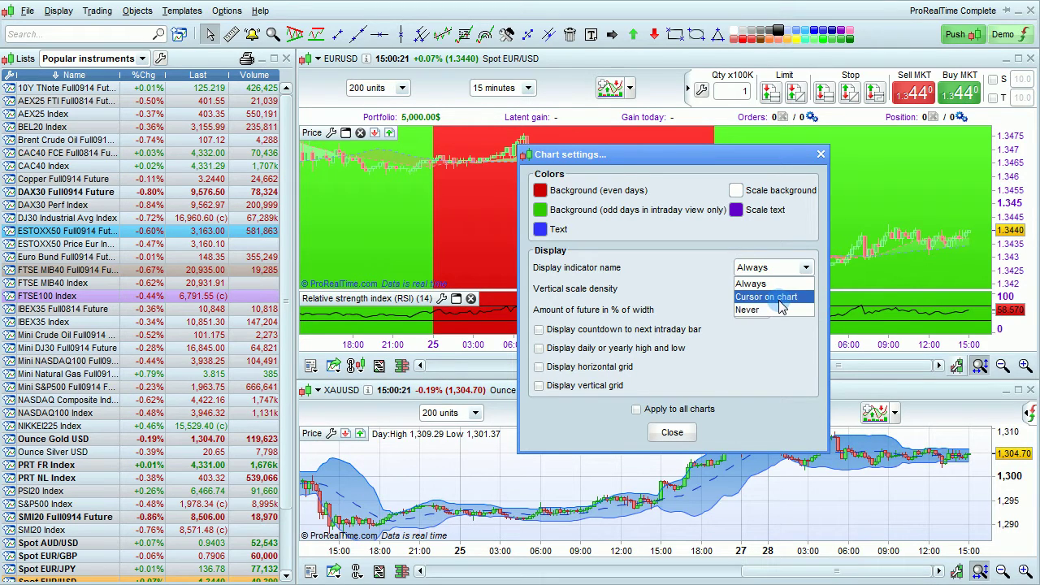
pyautogui.click(779, 299)
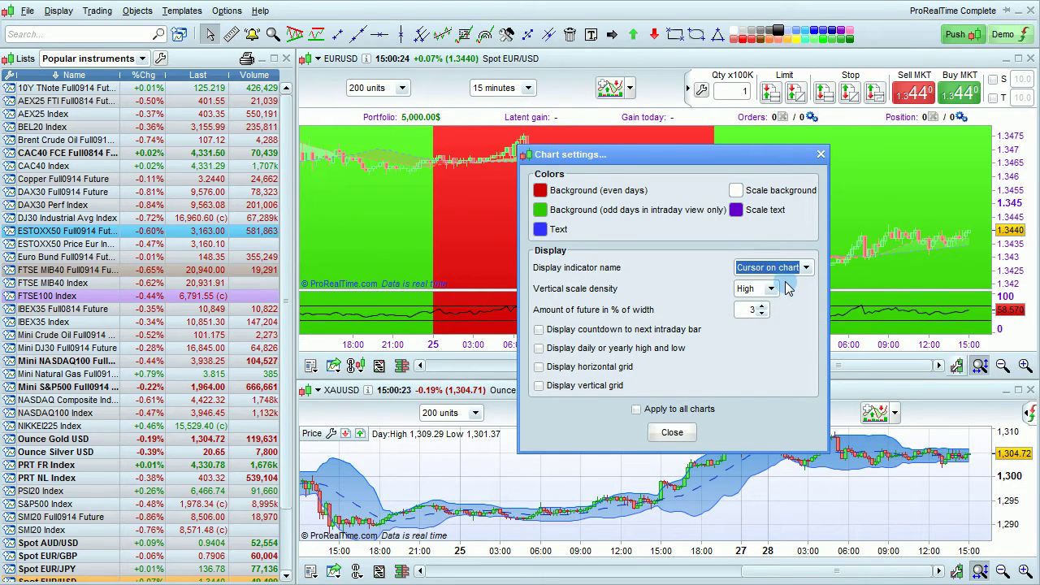
pyautogui.click(820, 155)
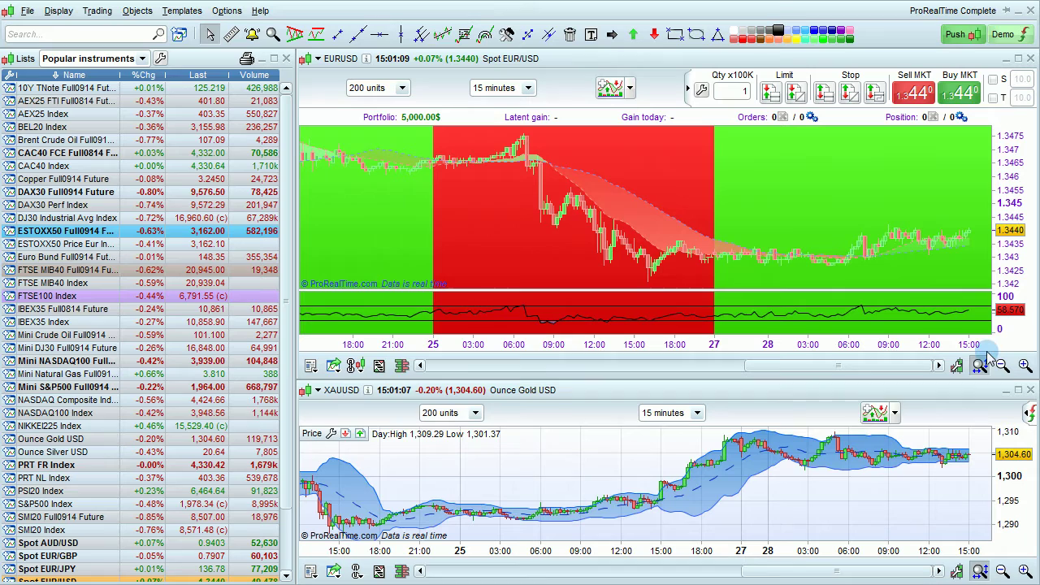
# Cycle vertical scale density through Normal and Low back to High, and set future space to 2%.
pyautogui.click(959, 367)
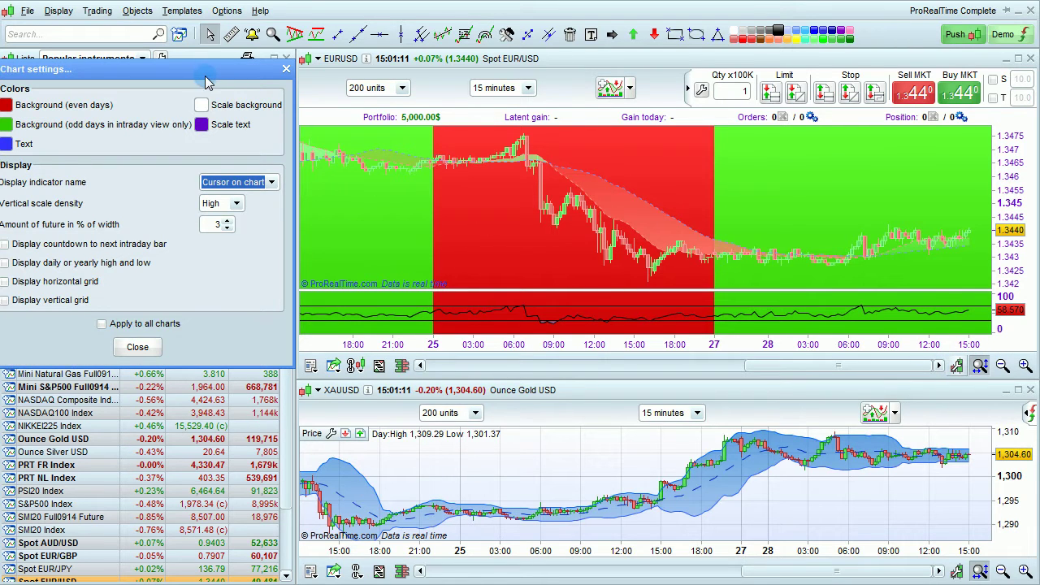
pyautogui.moveTo(206, 75); pyautogui.dragTo(615, 112)
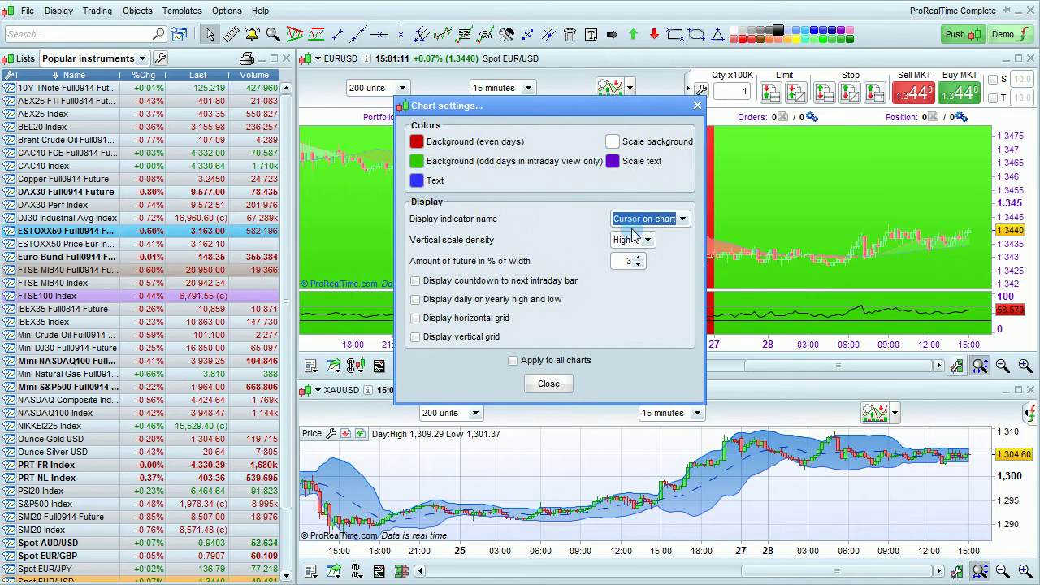
pyautogui.click(631, 240)
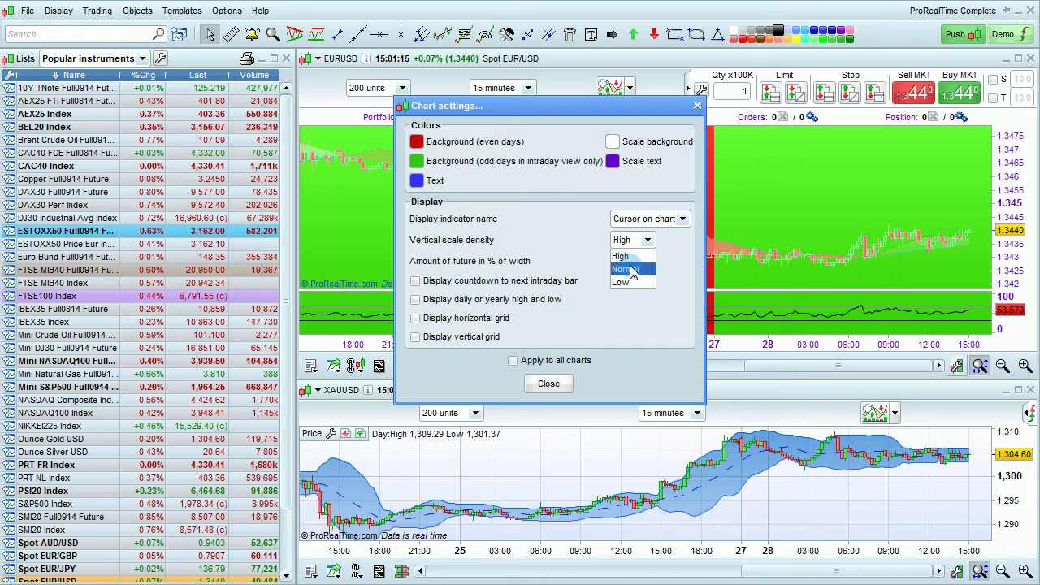
pyautogui.click(632, 268)
pyautogui.click(630, 240)
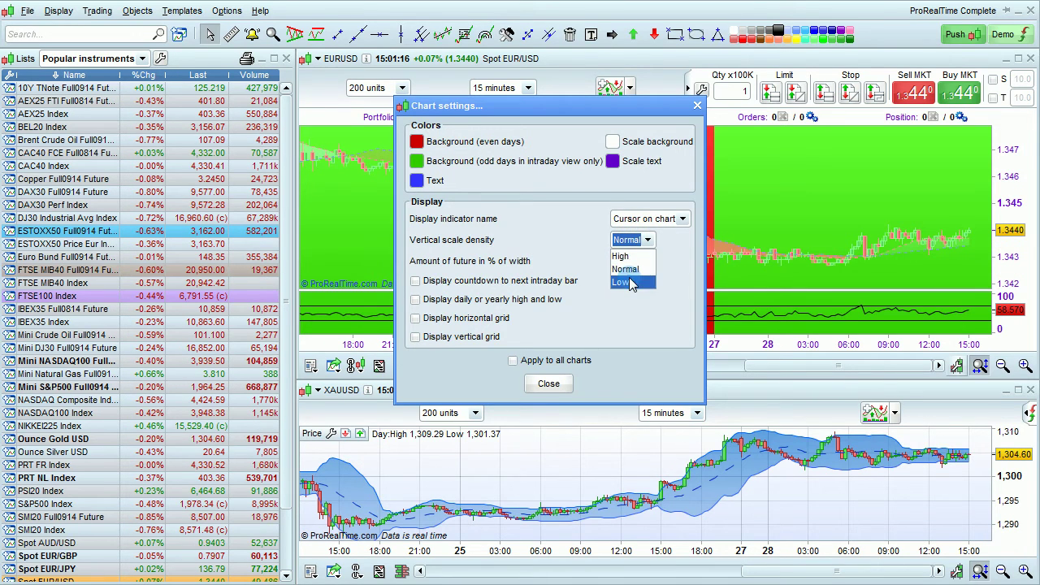
pyautogui.click(622, 282)
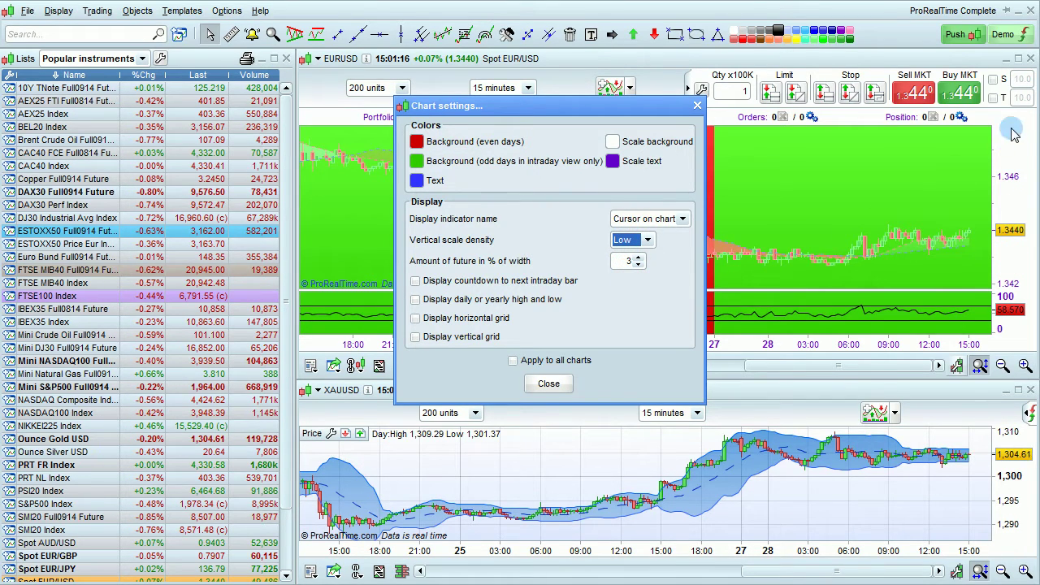
pyautogui.click(625, 240)
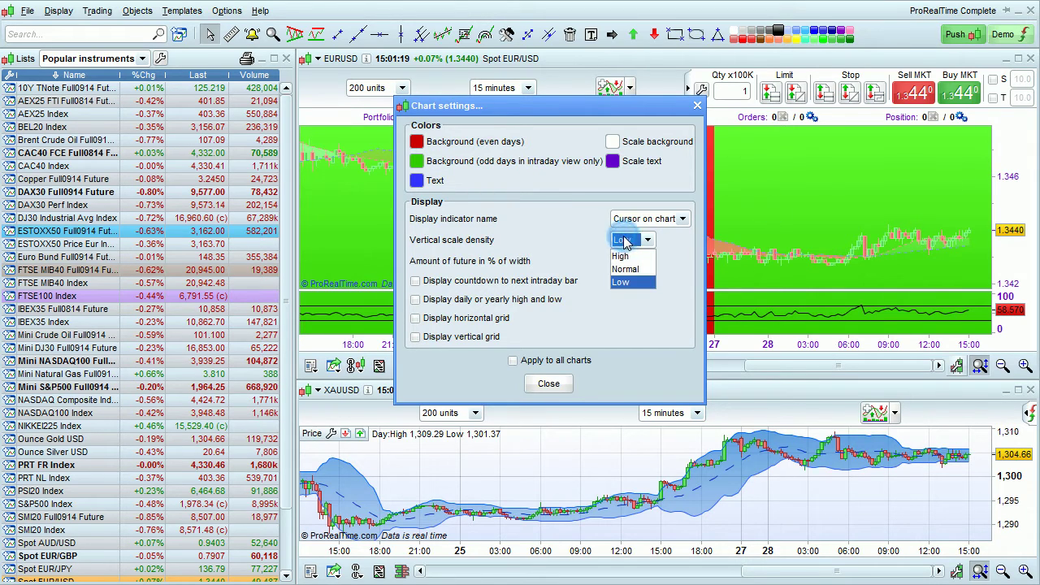
pyautogui.click(623, 256)
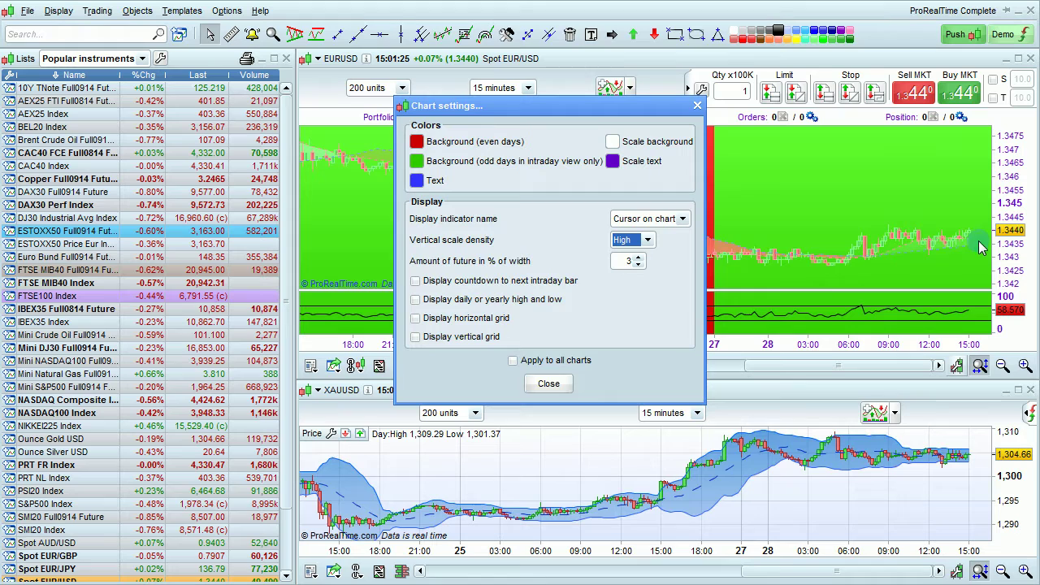
pyautogui.click(637, 257)
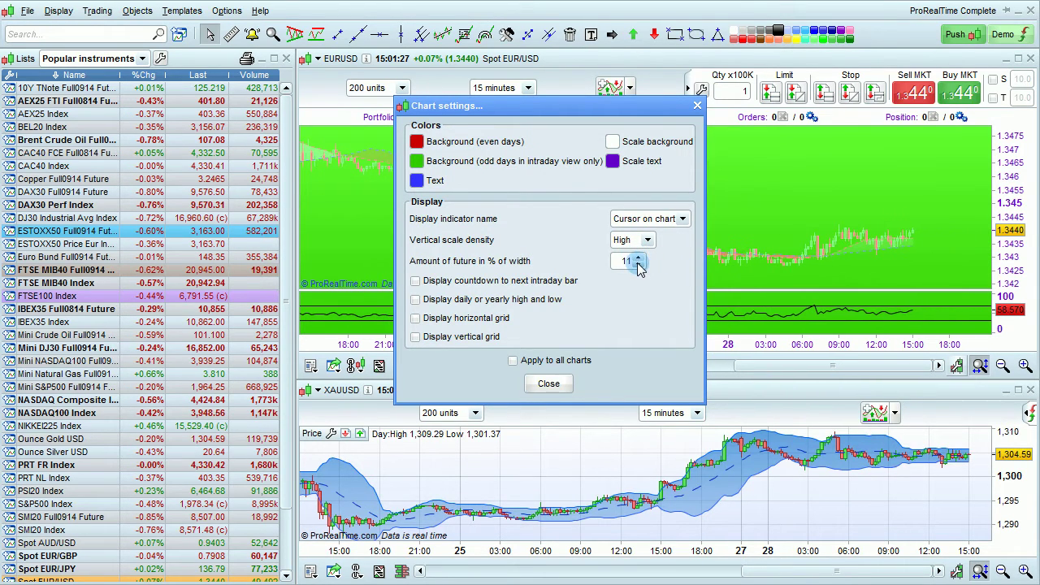
pyautogui.click(638, 265)
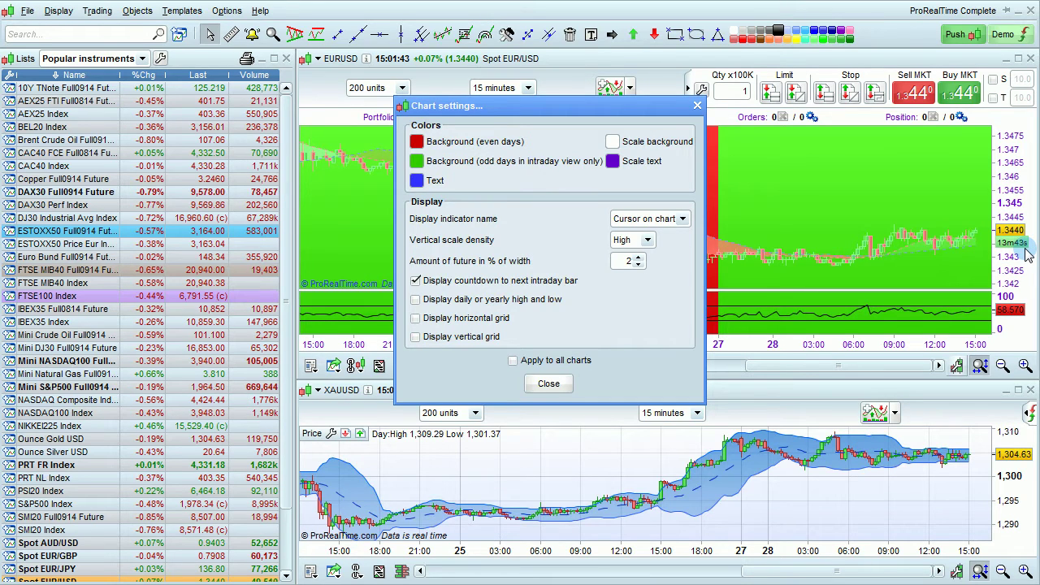
# Turn off the next-bar countdown and preview, then hide, the daily high and low.
pyautogui.click(428, 279)
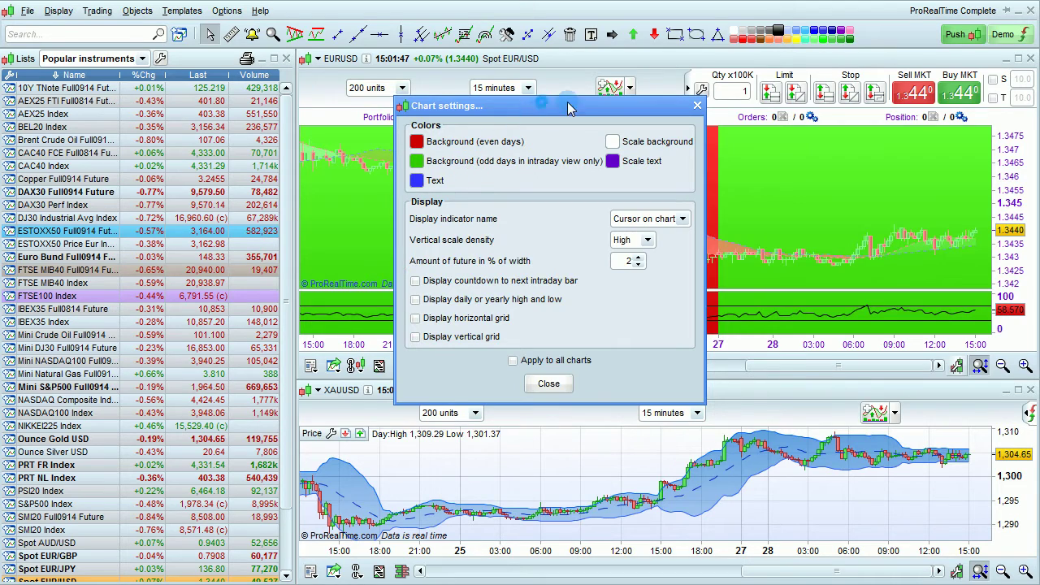
pyautogui.moveTo(569, 108); pyautogui.dragTo(870, 126)
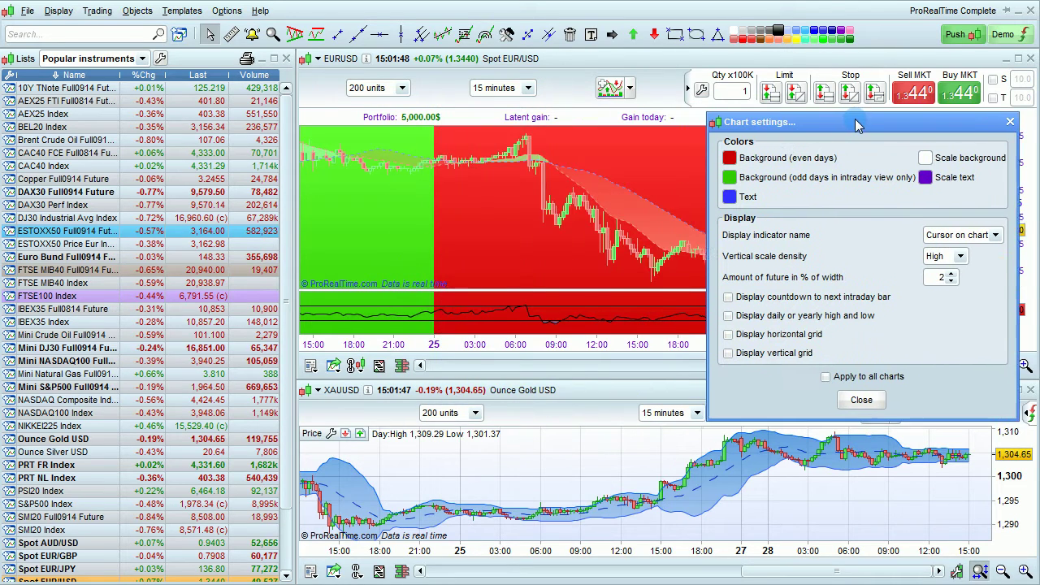
pyautogui.click(716, 318)
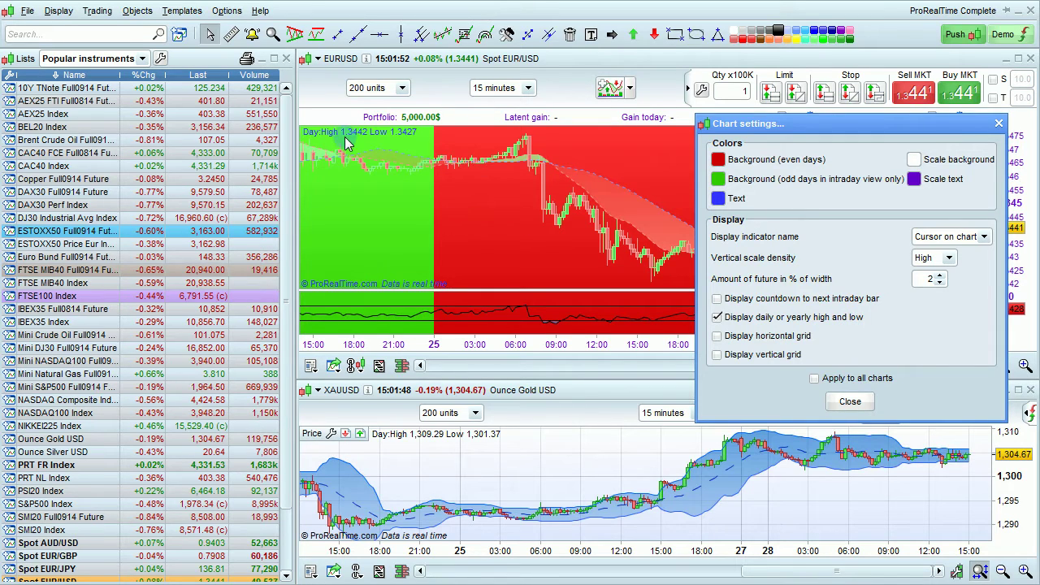
pyautogui.click(716, 317)
# Preview the horizontal and vertical grids, leave both off, and close the chart settings.
pyautogui.click(717, 336)
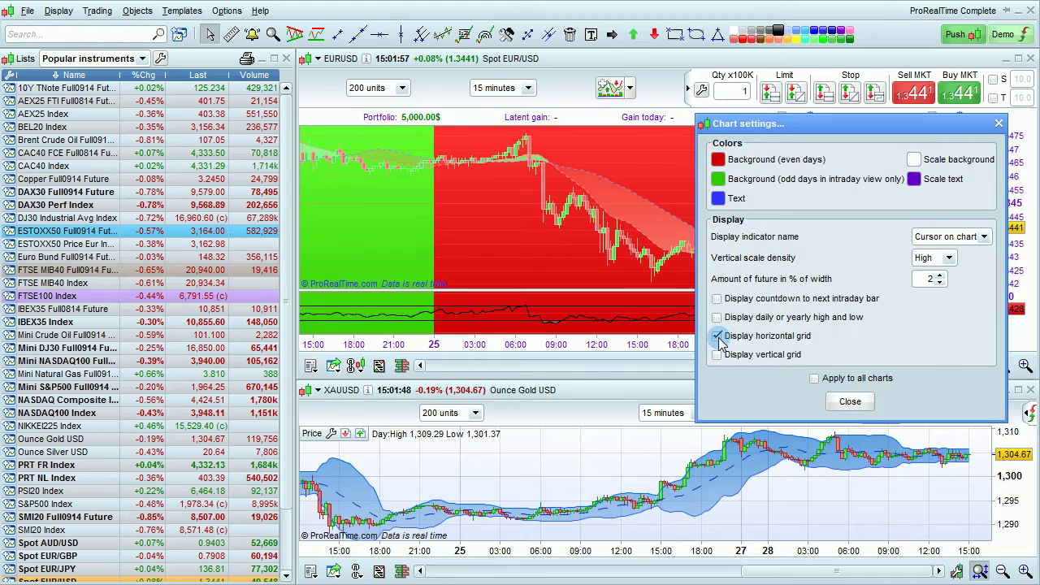
pyautogui.click(715, 358)
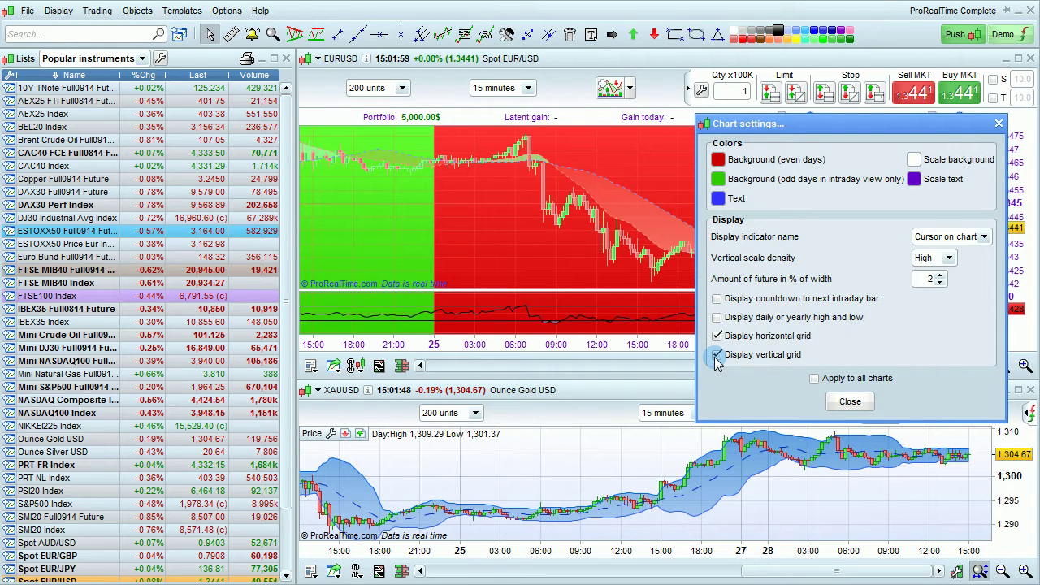
pyautogui.click(715, 357)
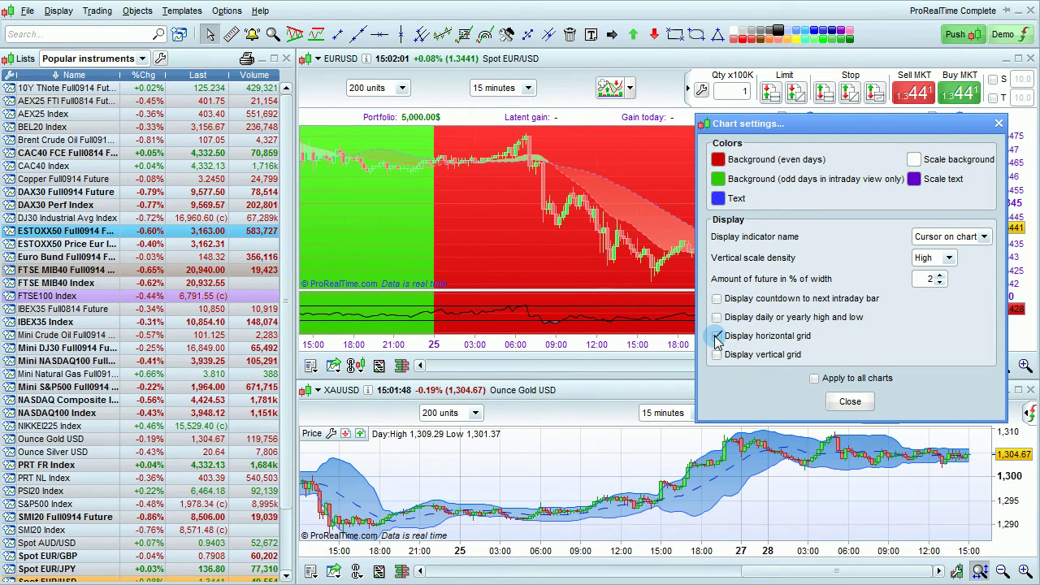
pyautogui.click(716, 336)
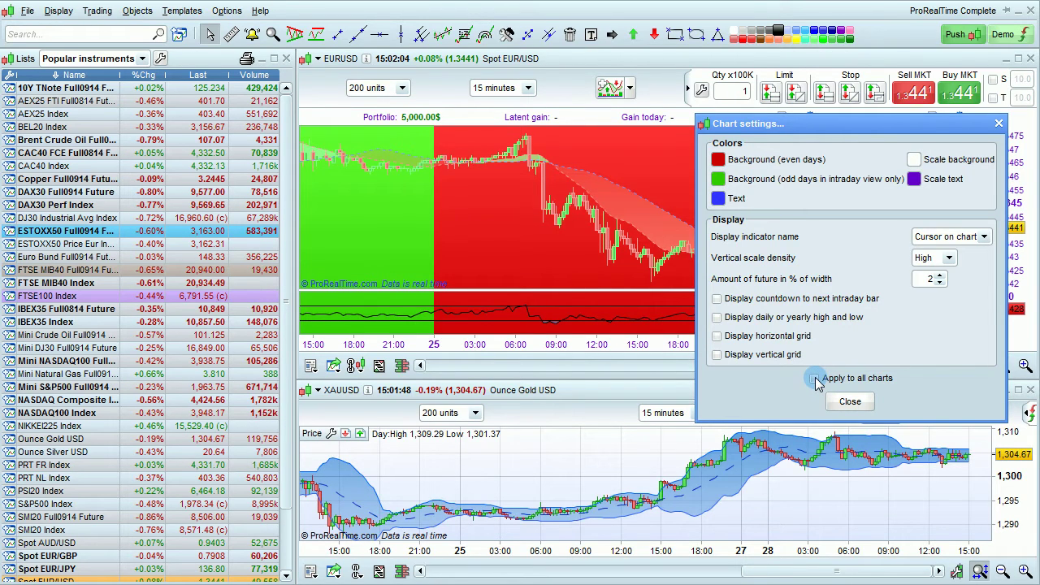
pyautogui.click(847, 401)
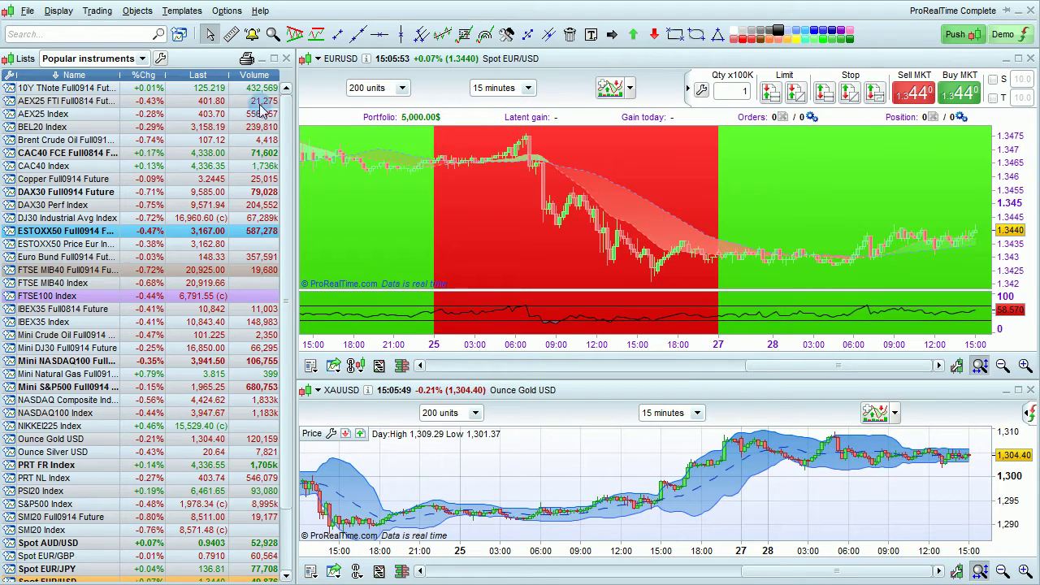
# Reset Template options colours and effects to default, then close the Options window.
pyautogui.click(227, 11)
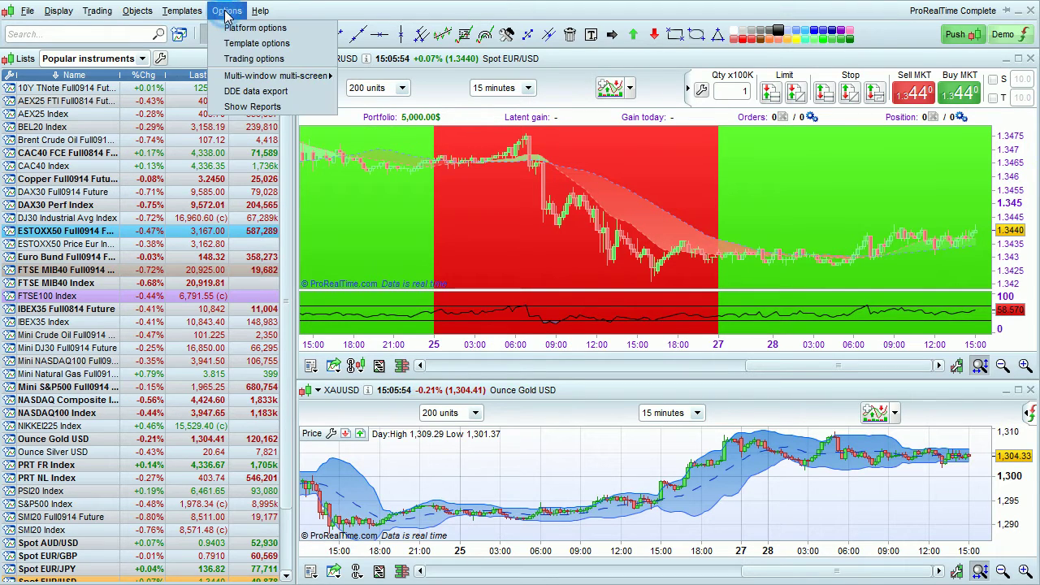
pyautogui.click(239, 52)
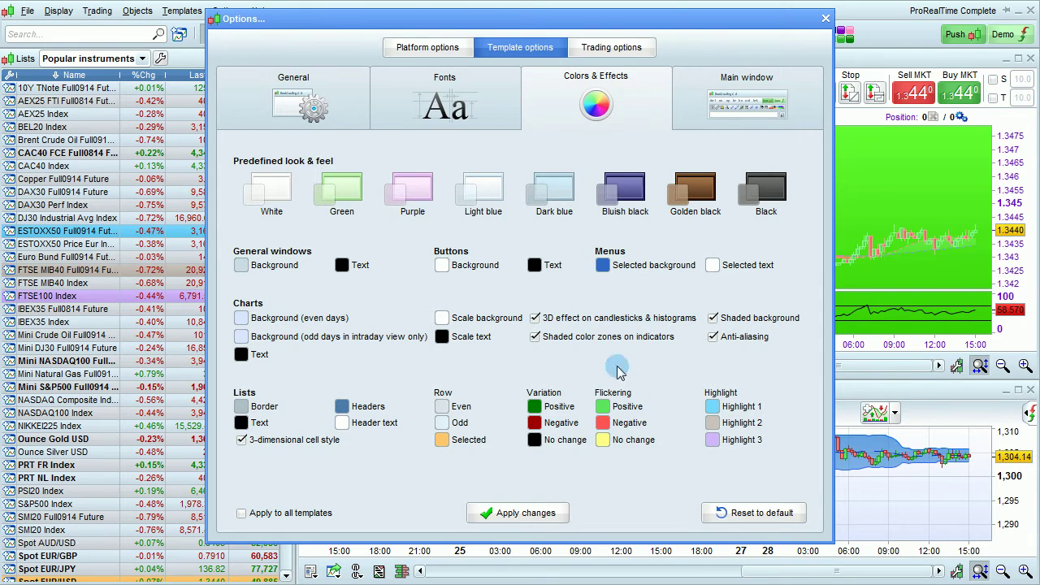
pyautogui.click(733, 516)
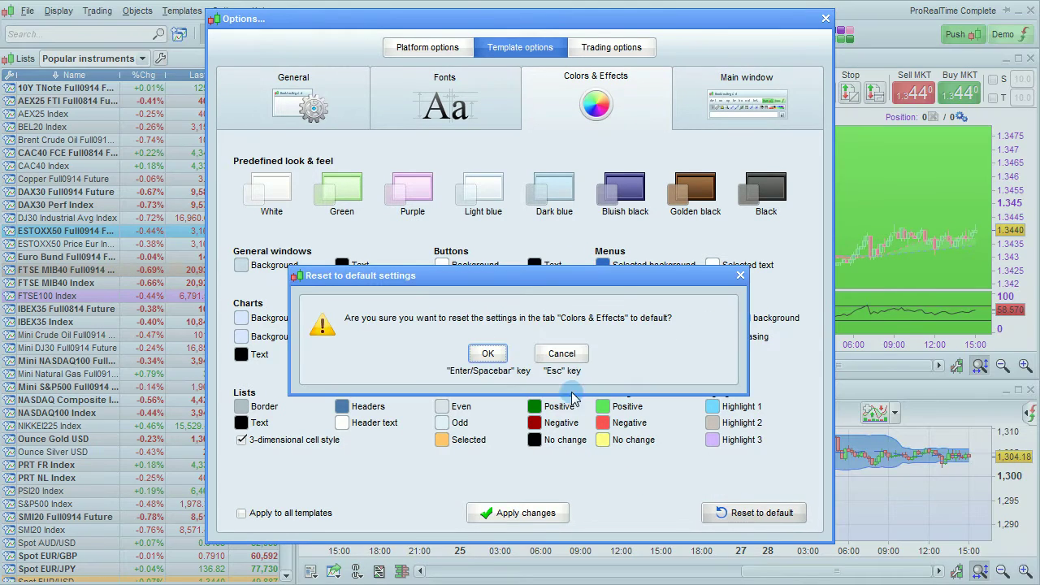
pyautogui.click(489, 358)
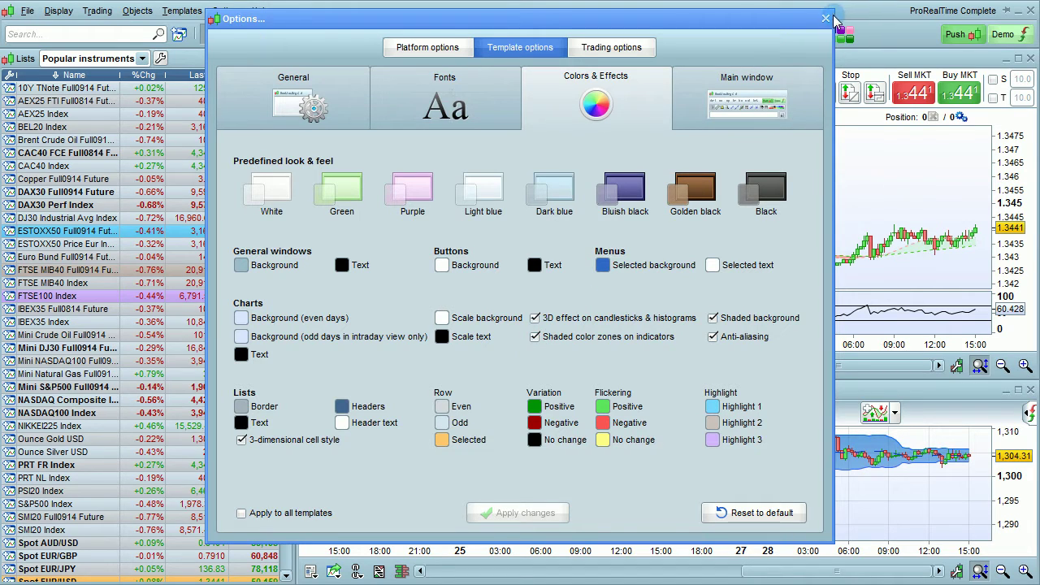
pyautogui.click(827, 18)
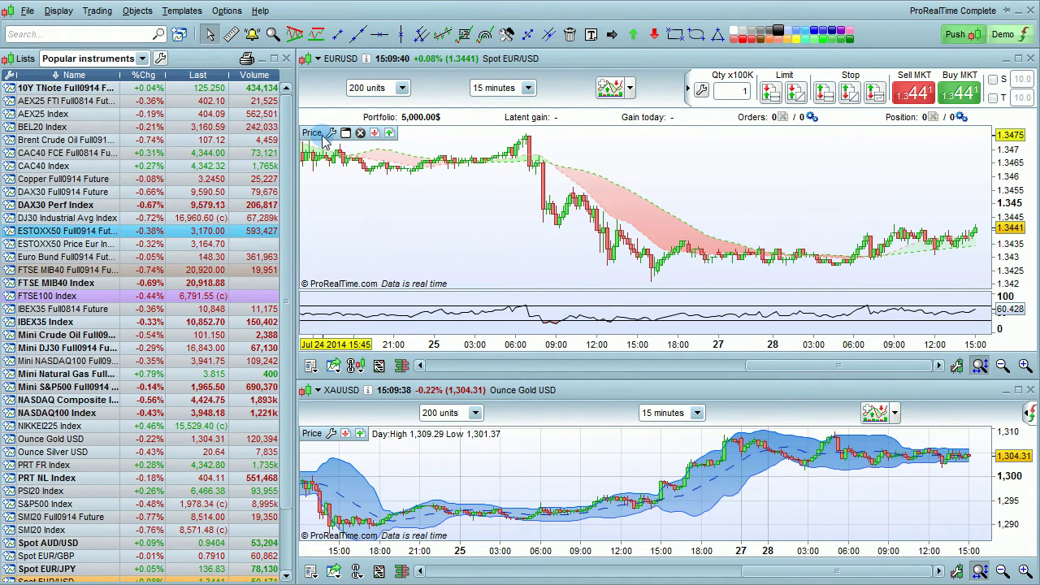
pyautogui.moveTo(445, 308)
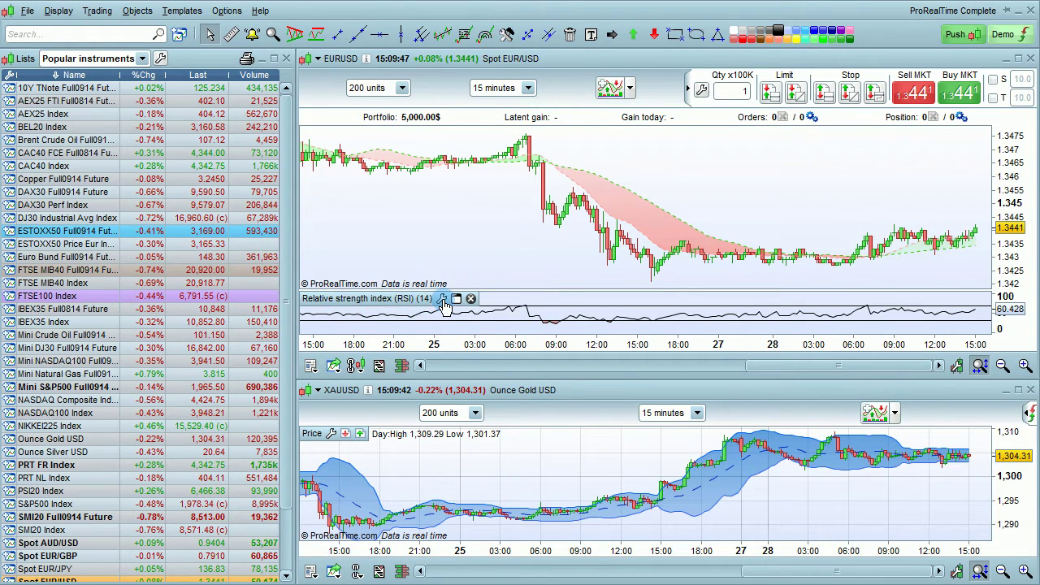
# Open the RSI indicator's settings (14 periods on Close) and move them off the chart.
pyautogui.click(444, 301)
pyautogui.moveTo(228, 45); pyautogui.dragTo(349, 61)
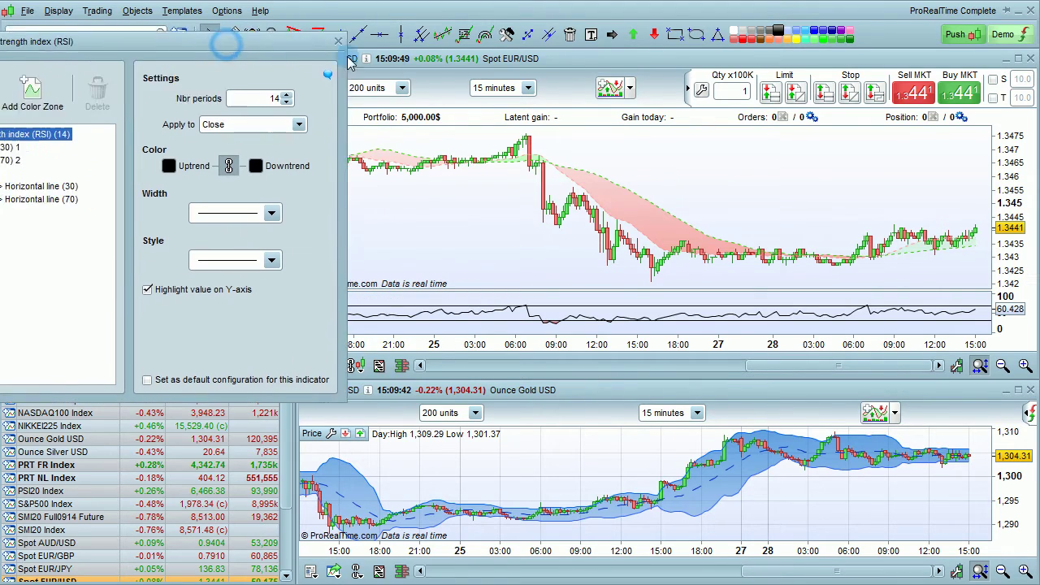